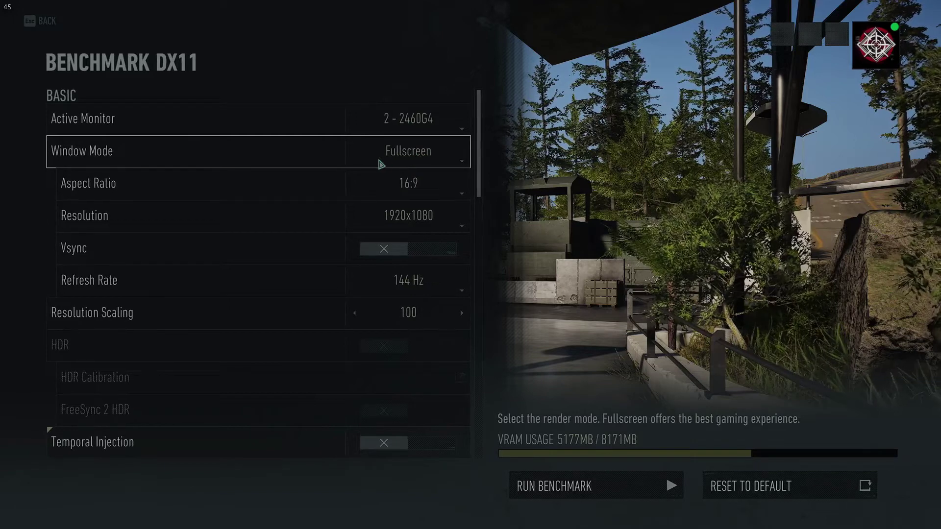
- Scroll the Benchmark DX11 settings to the BASIC display options: Fullscreen, 1920x1080, 144 Hz
{"action": "scroll", "coordinate": [380, 162], "scroll_direction": "down", "scroll_amount": 1}
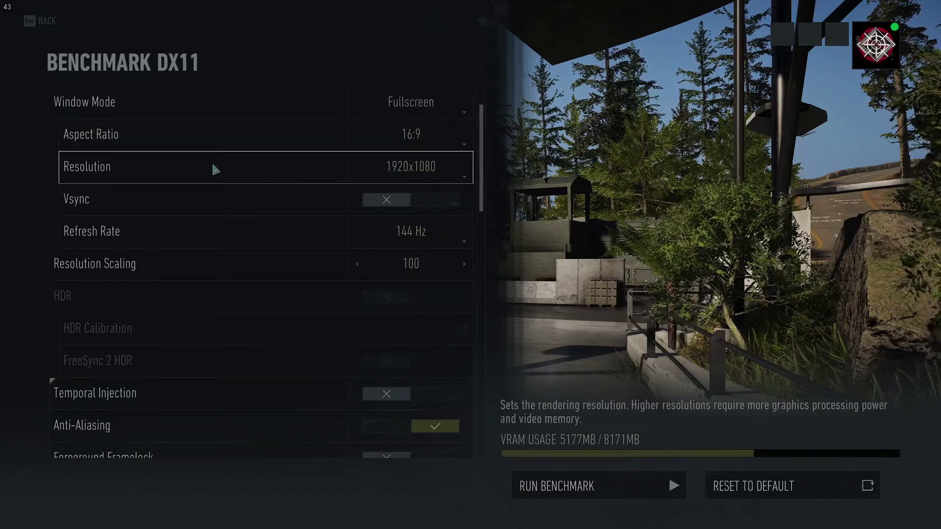
{"action": "scroll", "coordinate": [221, 171], "scroll_direction": "up", "scroll_amount": 1}
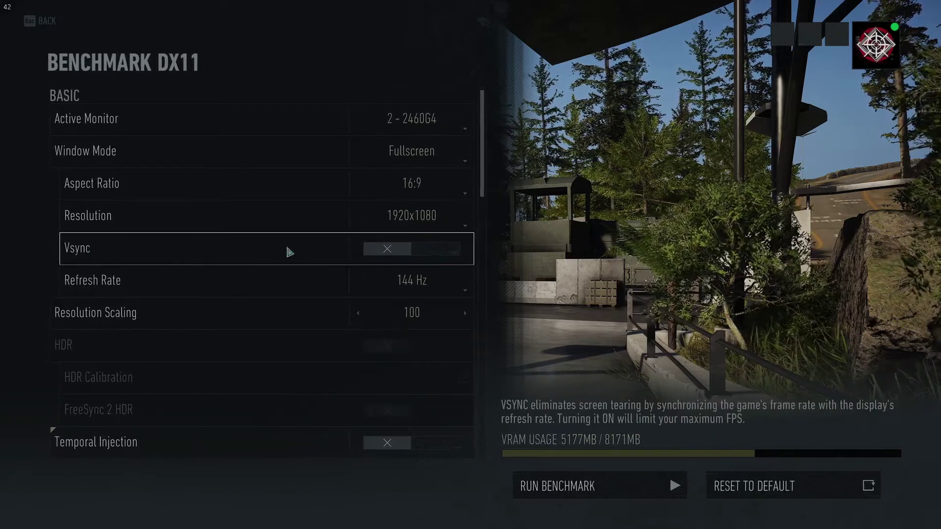
{"action": "scroll", "coordinate": [450, 258], "scroll_direction": "down", "scroll_amount": 1}
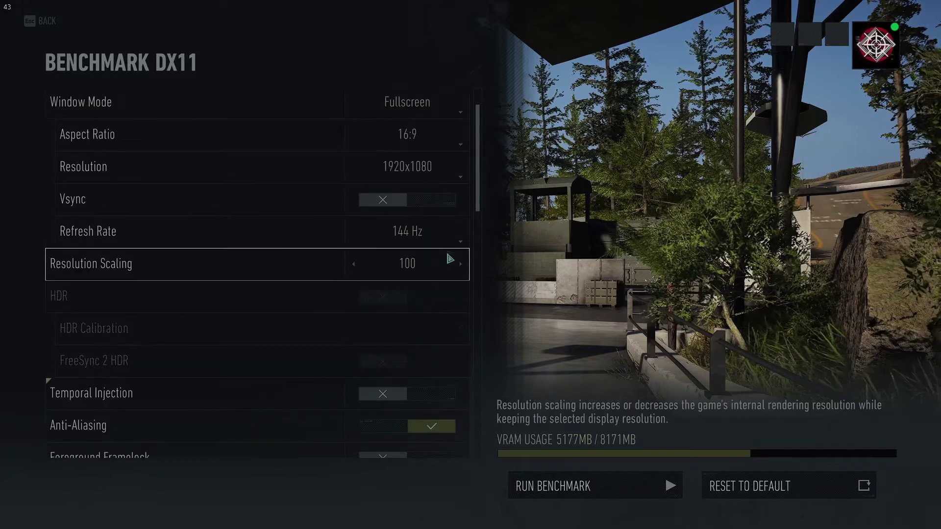
{"action": "scroll", "coordinate": [221, 270], "scroll_direction": "down", "scroll_amount": 1}
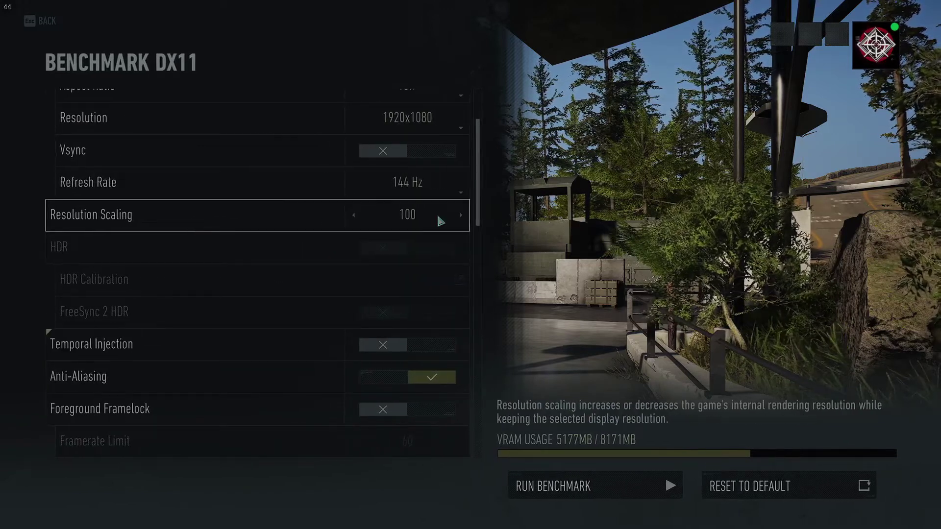
{"action": "scroll", "coordinate": [439, 220], "scroll_direction": "down", "scroll_amount": 2}
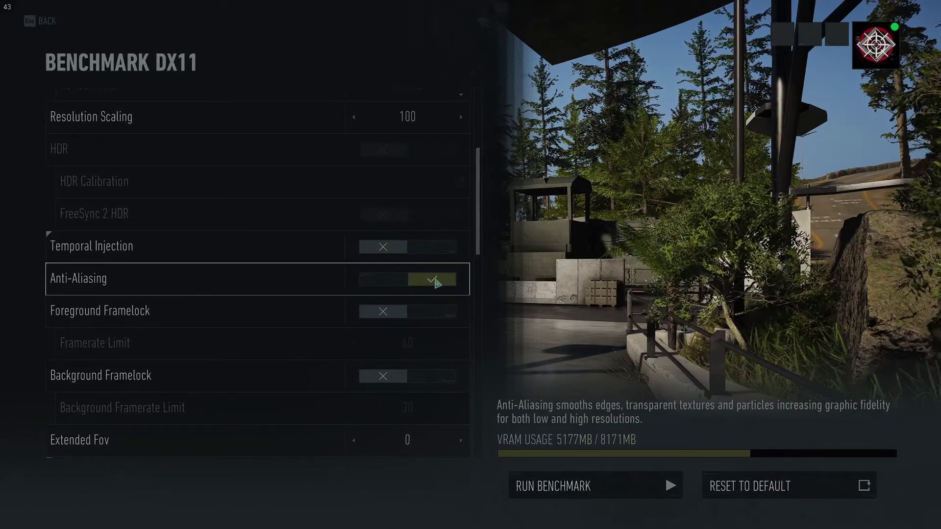
{"action": "scroll", "coordinate": [372, 277], "scroll_direction": "down", "scroll_amount": 1}
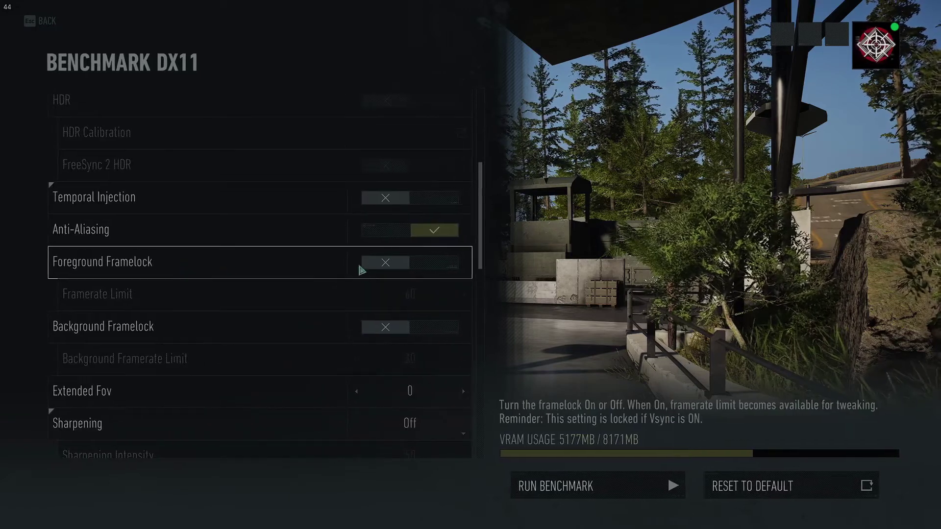
{"action": "scroll", "coordinate": [424, 245], "scroll_direction": "down", "scroll_amount": 1}
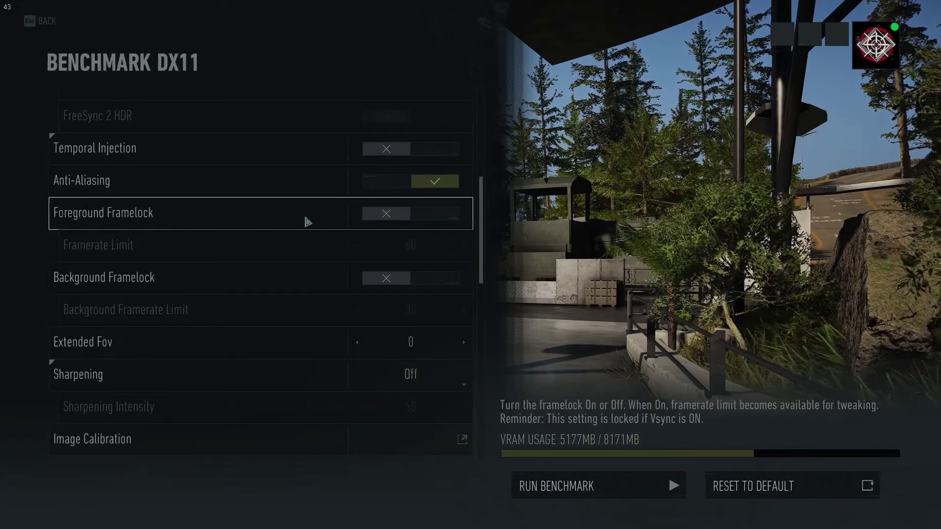
{"action": "scroll", "coordinate": [294, 278], "scroll_direction": "down", "scroll_amount": 2}
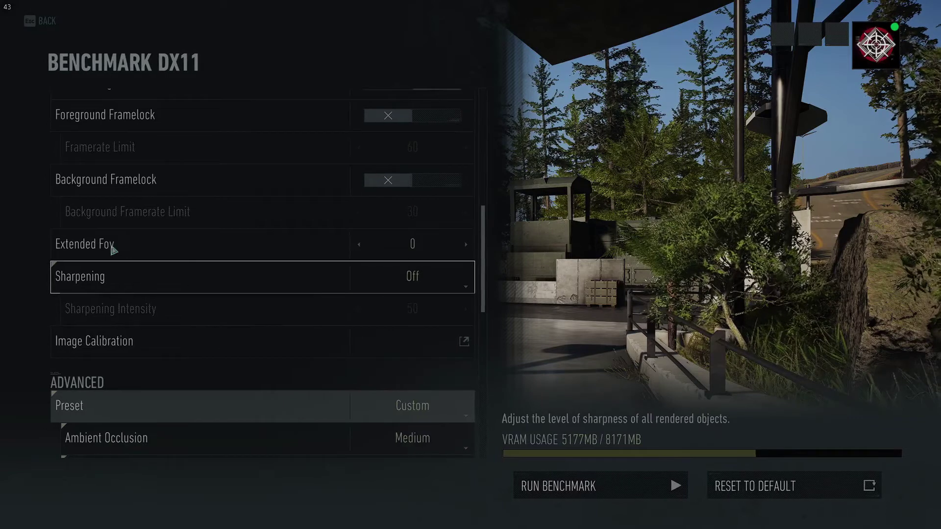
{"action": "scroll", "coordinate": [276, 282], "scroll_direction": "down", "scroll_amount": 1}
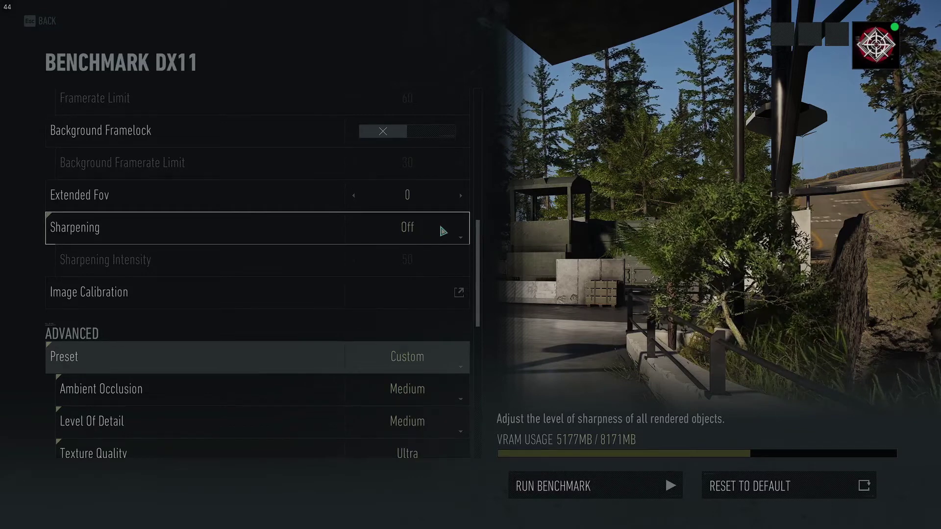
{"action": "scroll", "coordinate": [443, 231], "scroll_direction": "down", "scroll_amount": 1}
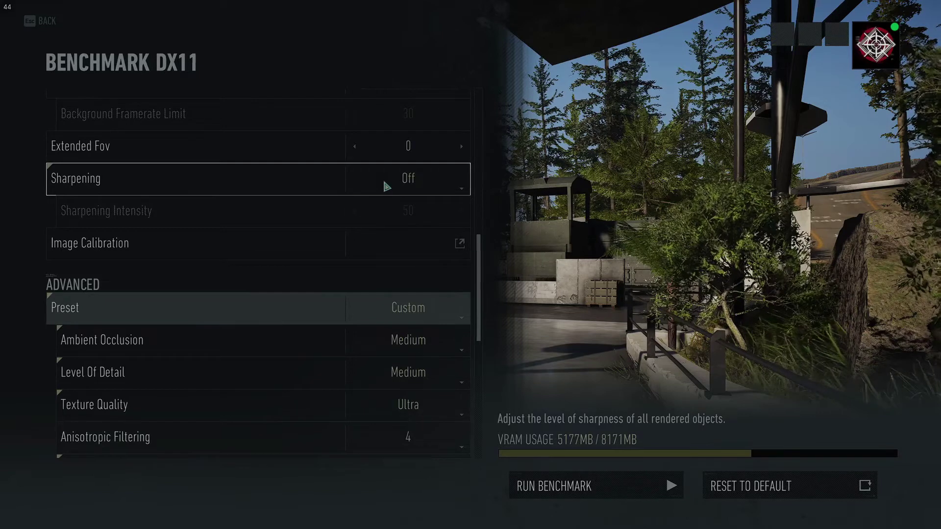
{"action": "scroll", "coordinate": [245, 263], "scroll_direction": "down", "scroll_amount": 3}
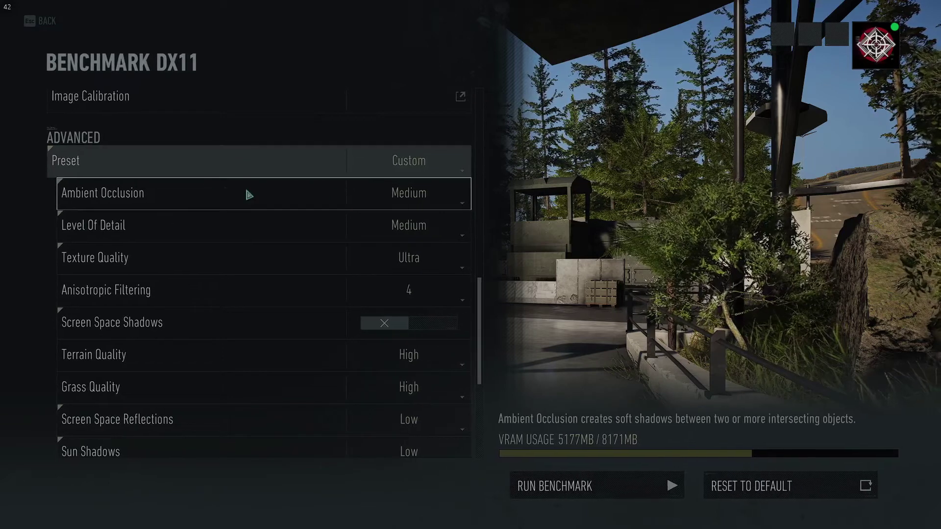
{"action": "scroll", "coordinate": [452, 200], "scroll_direction": "down", "scroll_amount": 1}
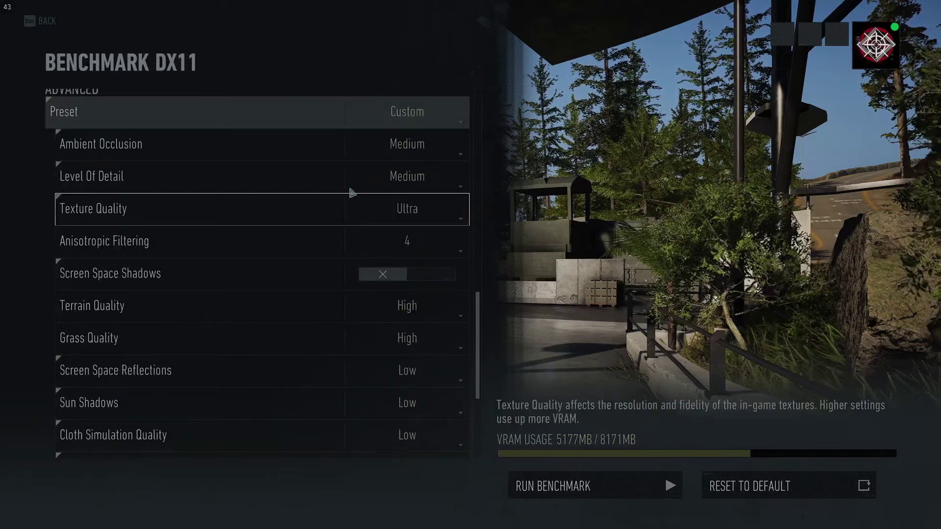
{"action": "scroll", "coordinate": [459, 183], "scroll_direction": "down", "scroll_amount": 1}
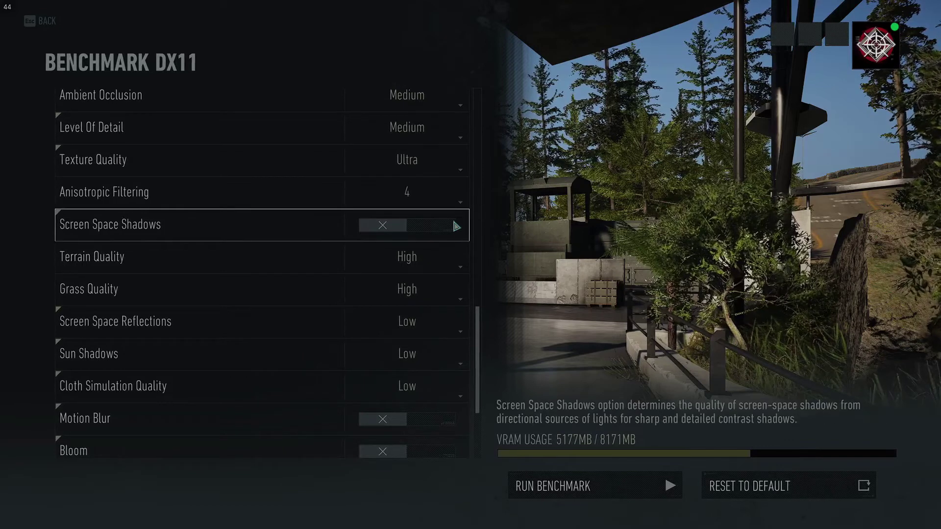
{"action": "scroll", "coordinate": [421, 230], "scroll_direction": "down", "scroll_amount": 1}
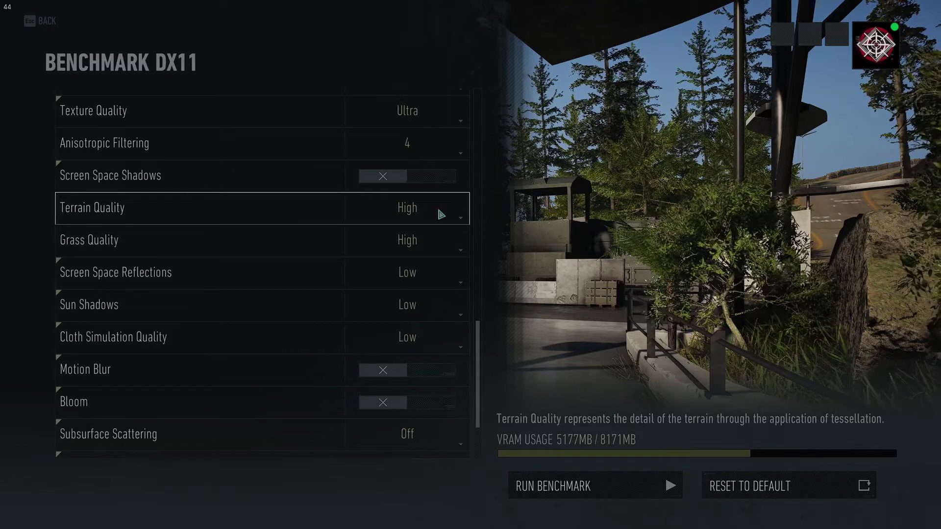
{"action": "left_click", "coordinate": [437, 247]}
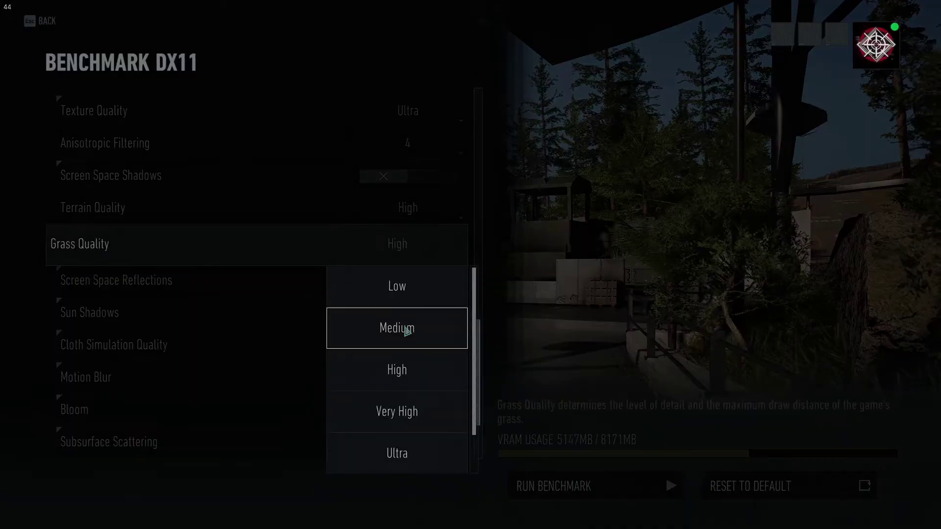
{"action": "left_click", "coordinate": [400, 371]}
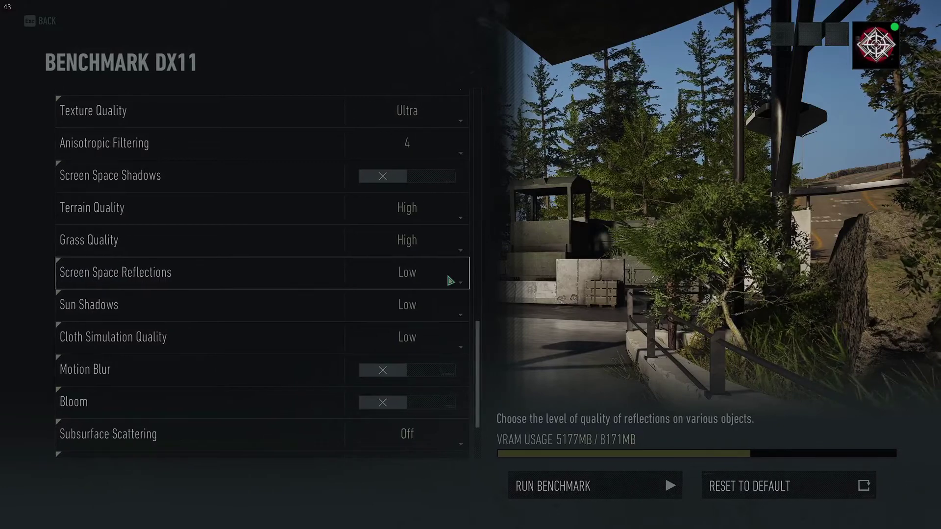
{"action": "scroll", "coordinate": [451, 281], "scroll_direction": "down", "scroll_amount": 1}
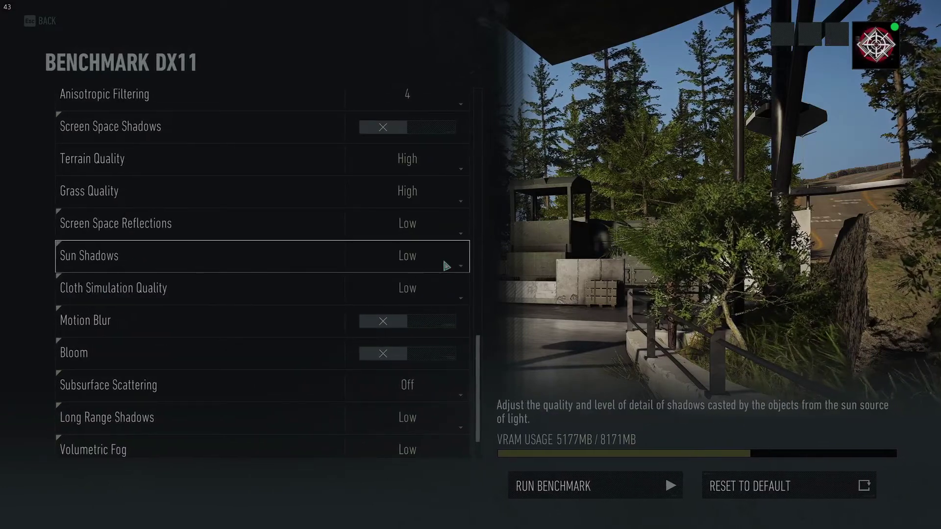
{"action": "scroll", "coordinate": [446, 265], "scroll_direction": "down", "scroll_amount": 1}
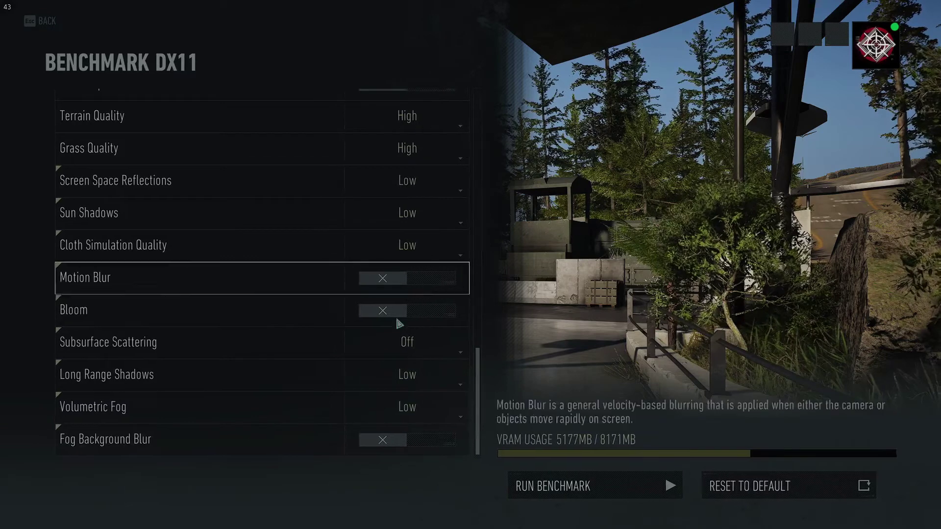
{"action": "scroll", "coordinate": [322, 332], "scroll_direction": "up", "scroll_amount": 10}
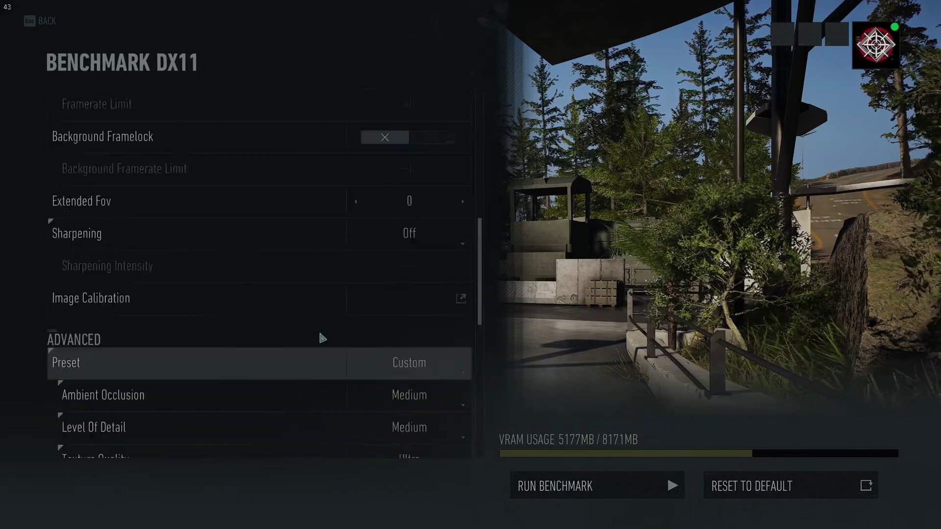
{"action": "scroll", "coordinate": [321, 333], "scroll_direction": "up", "scroll_amount": 7}
{"action": "scroll", "coordinate": [308, 294], "scroll_direction": "up", "scroll_amount": 3}
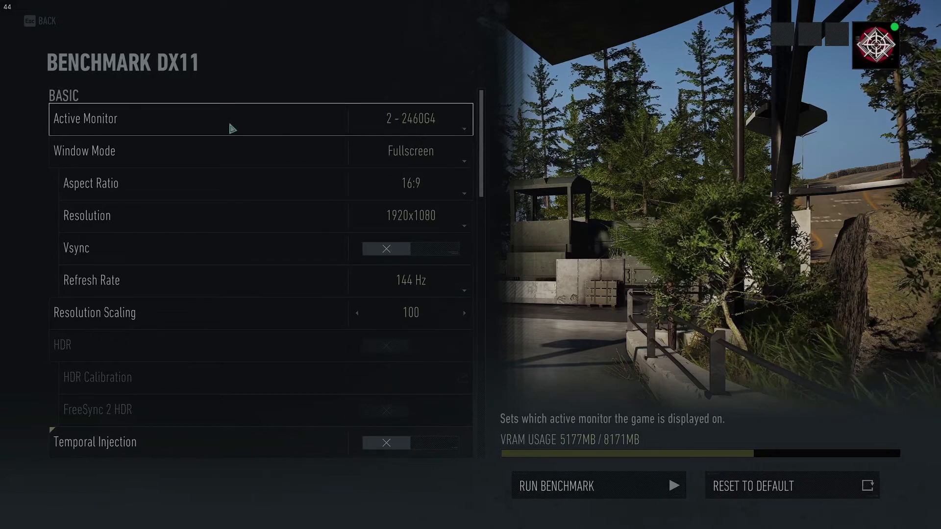
{"action": "scroll", "coordinate": [231, 127], "scroll_direction": "down", "scroll_amount": 9}
{"action": "scroll", "coordinate": [232, 129], "scroll_direction": "down", "scroll_amount": 9}
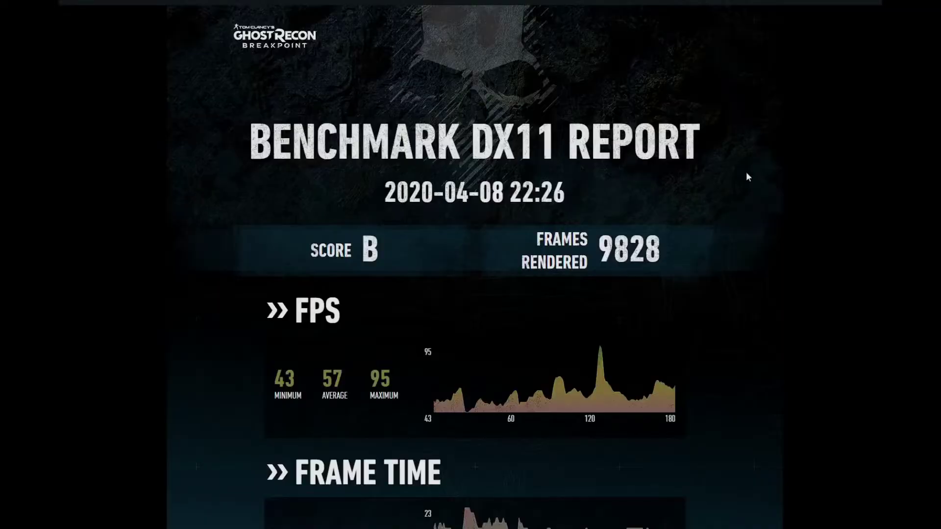
- Scroll the report to PC Configuration: Ryzen 5 1600, 16 GB RAM, Radeon RX 590
{"action": "scroll", "coordinate": [746, 173], "scroll_direction": "down", "scroll_amount": 3}
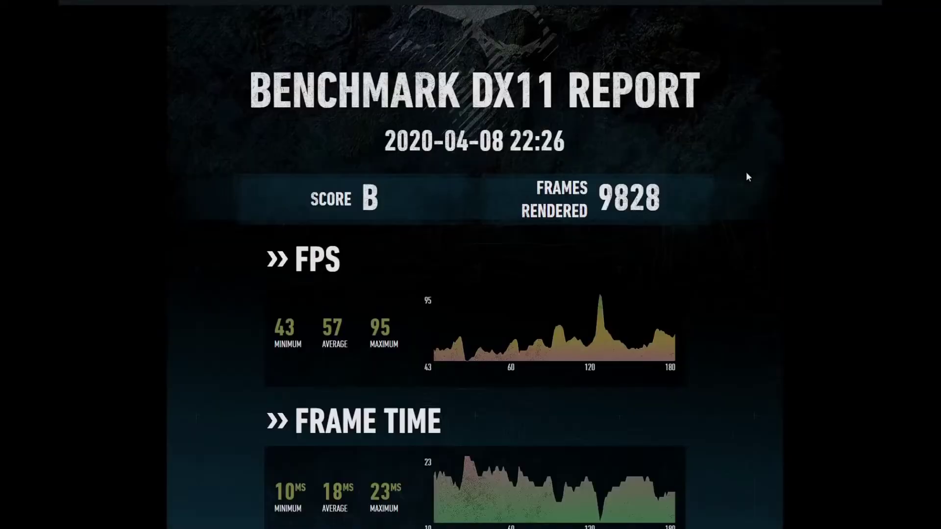
{"action": "scroll", "coordinate": [757, 161], "scroll_direction": "down", "scroll_amount": 2}
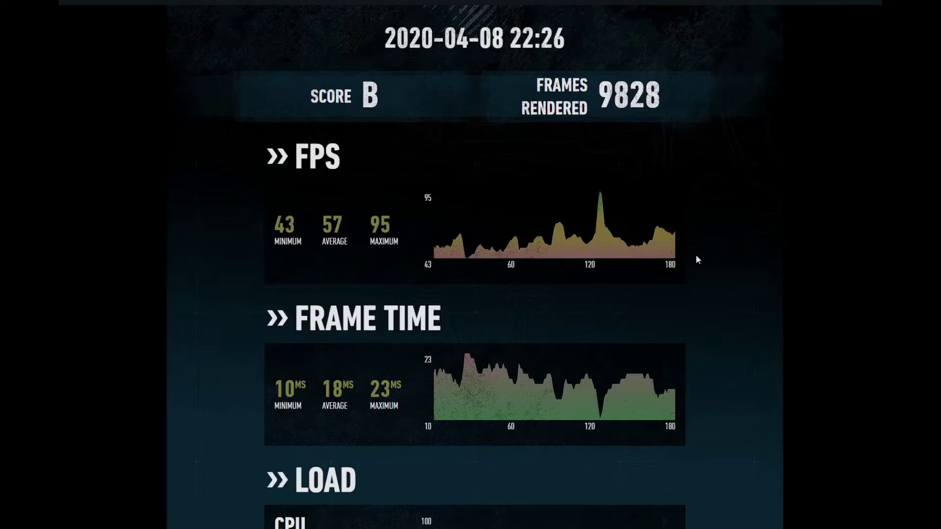
{"action": "scroll", "coordinate": [696, 254], "scroll_direction": "down", "scroll_amount": 5}
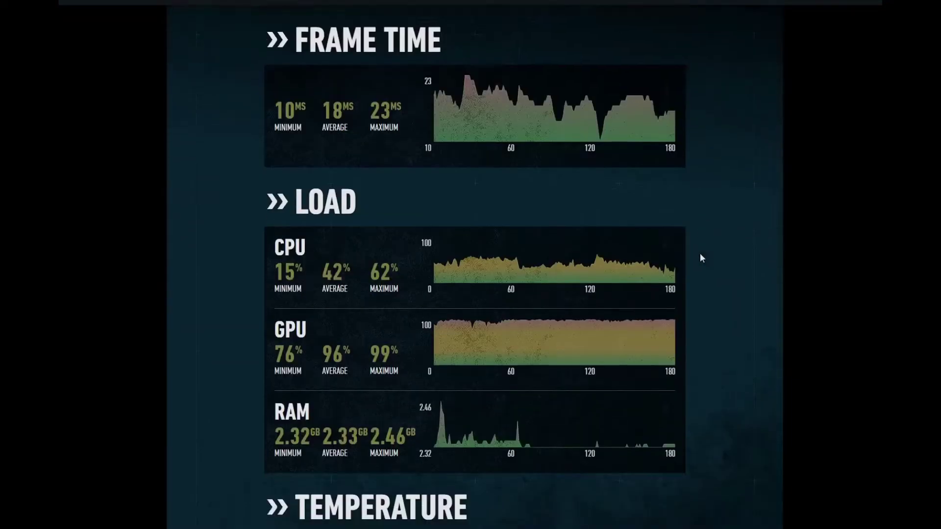
{"action": "scroll", "coordinate": [700, 254], "scroll_direction": "down", "scroll_amount": 3}
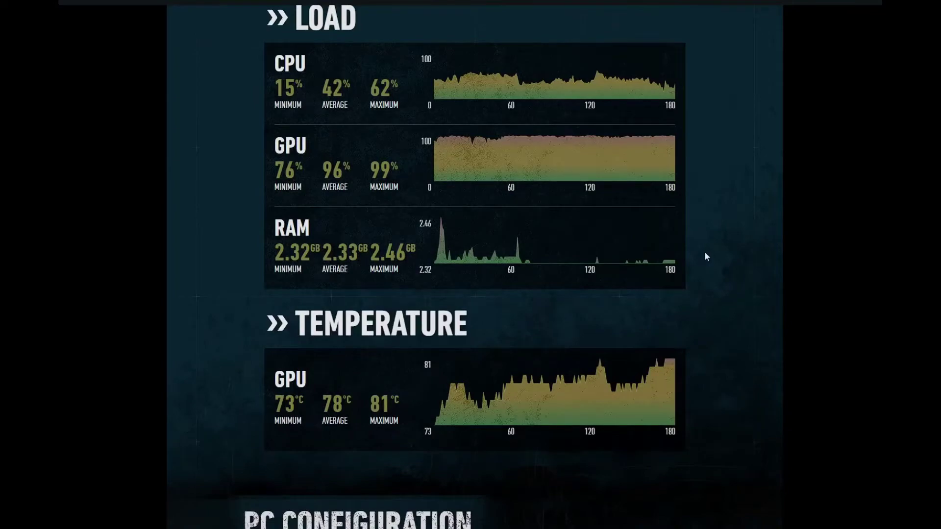
{"action": "scroll", "coordinate": [704, 255], "scroll_direction": "down", "scroll_amount": 5}
{"action": "scroll", "coordinate": [707, 255], "scroll_direction": "down", "scroll_amount": 3}
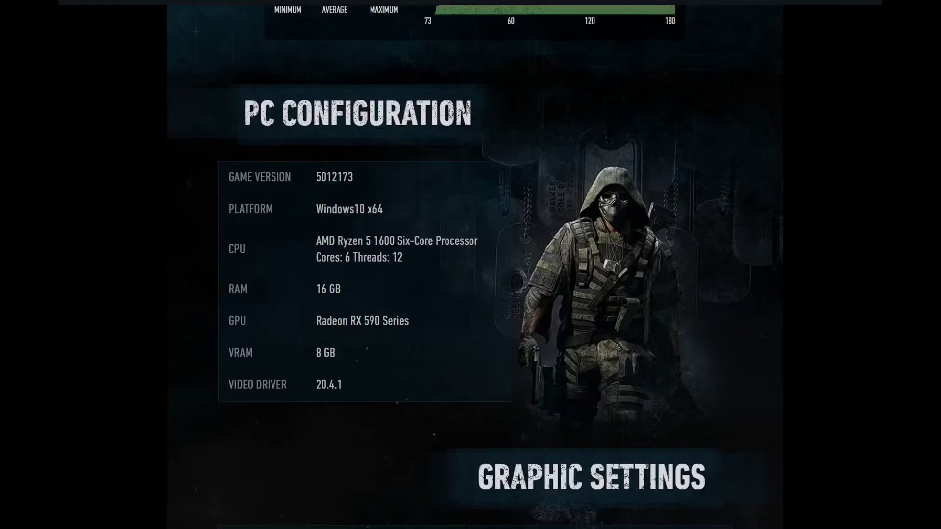
- Scroll to the Graphic Settings table, then back up to the load and temperature figures
{"action": "scroll", "coordinate": [720, 286], "scroll_direction": "down", "scroll_amount": 6}
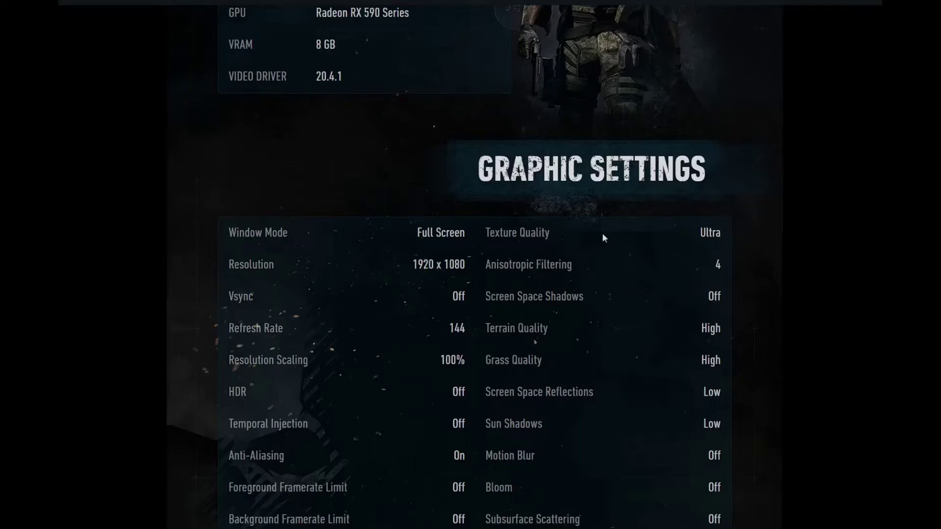
{"action": "scroll", "coordinate": [760, 228], "scroll_direction": "down", "scroll_amount": 2}
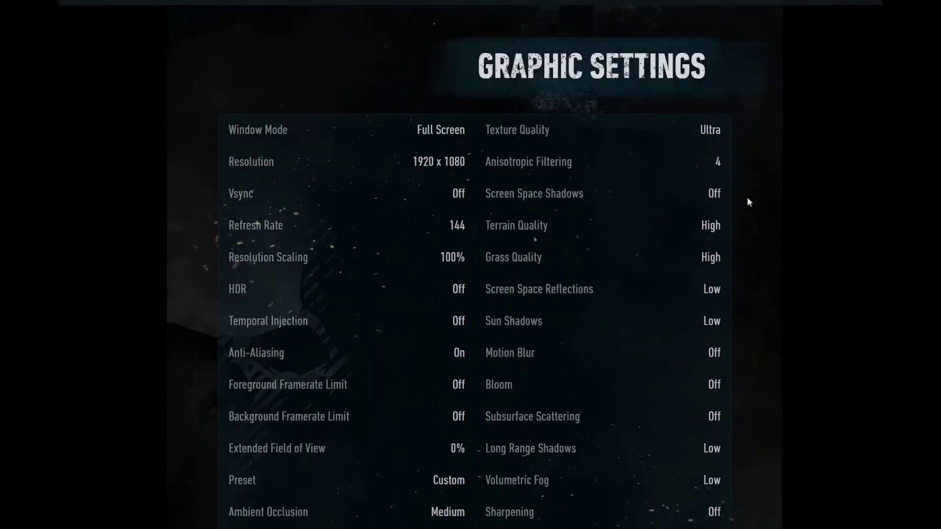
{"action": "scroll", "coordinate": [652, 167], "scroll_direction": "down", "scroll_amount": 1}
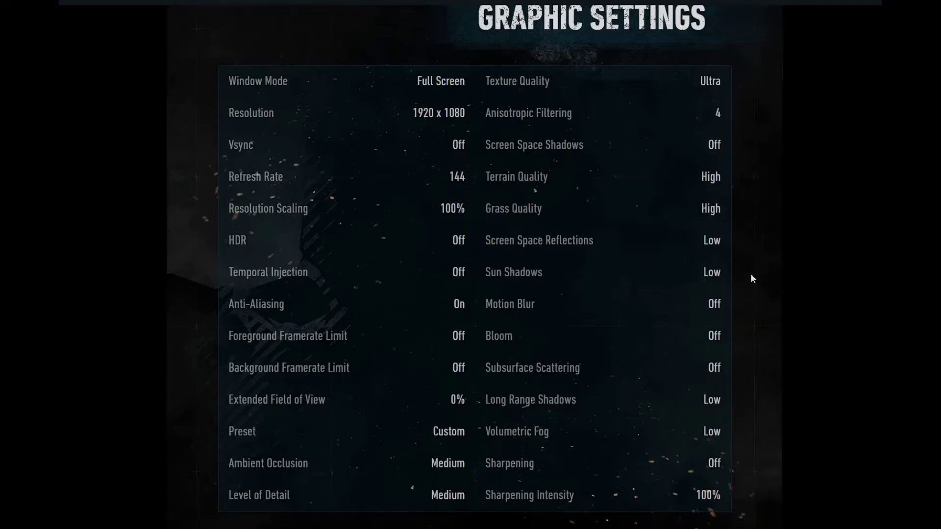
{"action": "scroll", "coordinate": [750, 274], "scroll_direction": "up", "scroll_amount": 20}
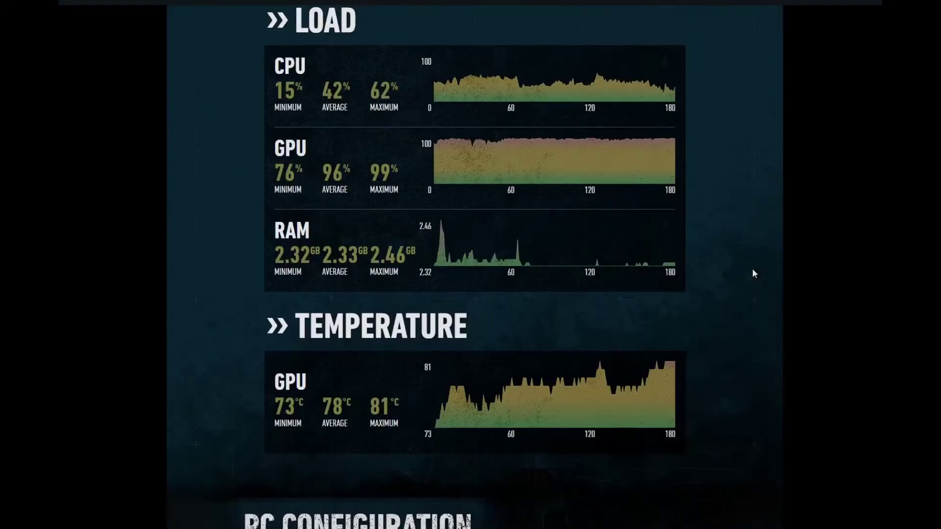
{"action": "scroll", "coordinate": [753, 273], "scroll_direction": "up", "scroll_amount": 10}
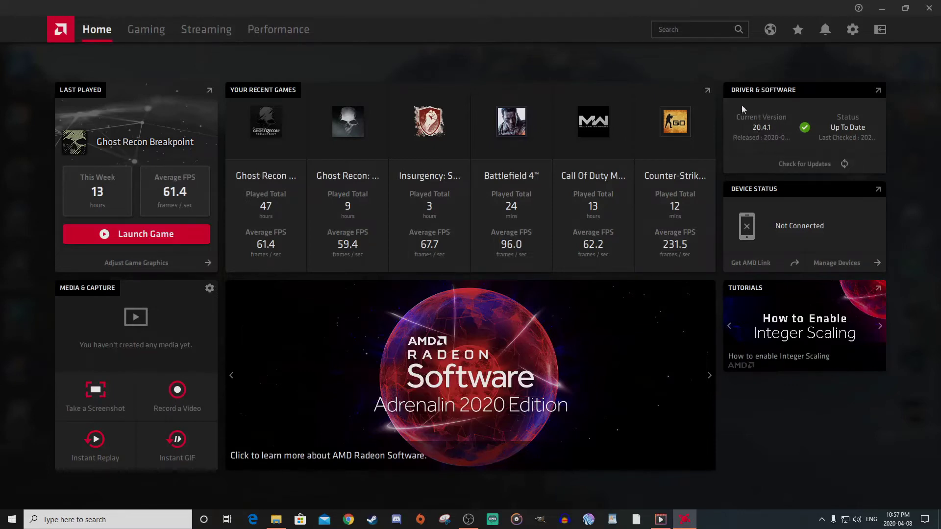
- Show the Global Graphics Custom profile: Boost 50%, Sharpening 80%, Enhanced Sync on
{"action": "left_click", "coordinate": [855, 31]}
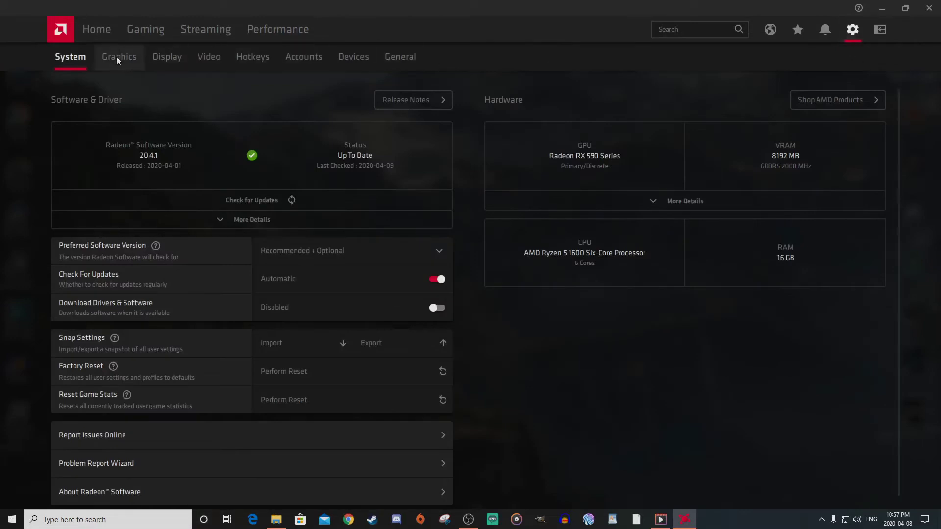
{"action": "left_click", "coordinate": [118, 57]}
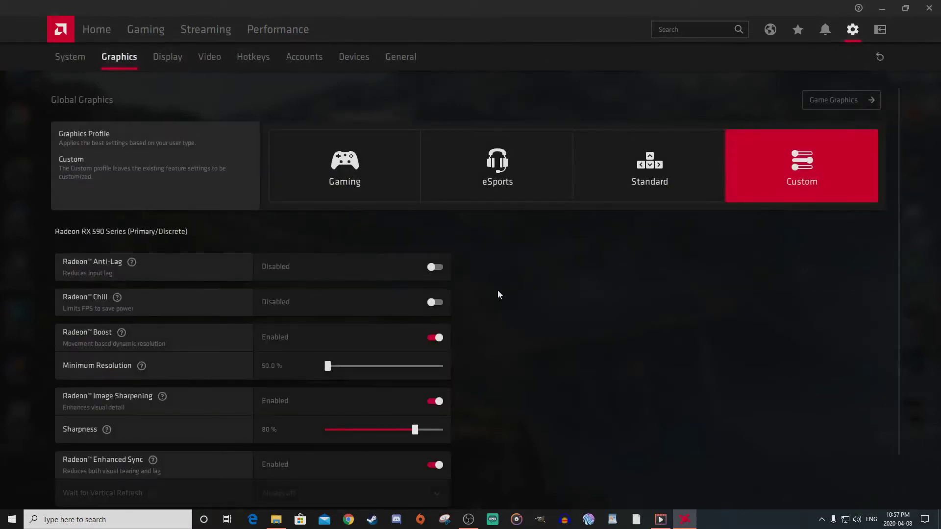
{"action": "scroll", "coordinate": [469, 266], "scroll_direction": "down", "scroll_amount": 1}
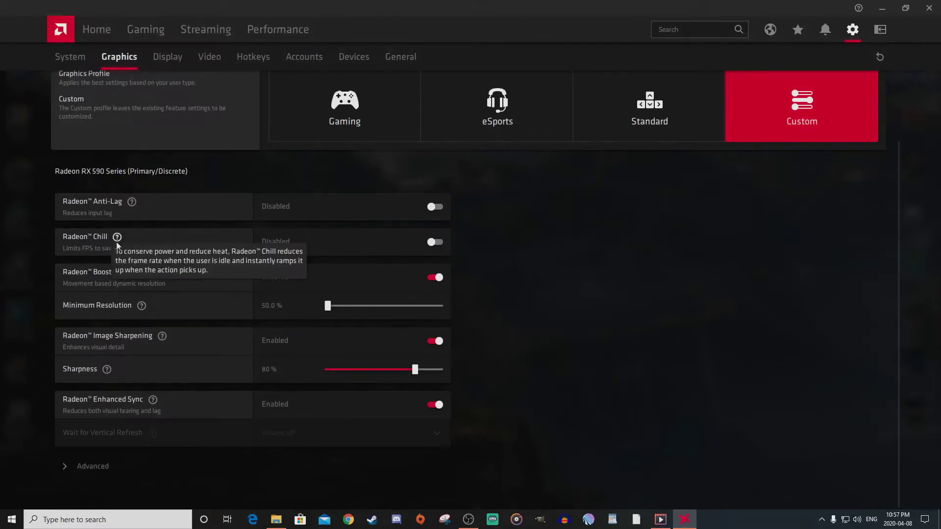
{"action": "mouse_move", "coordinate": [123, 276]}
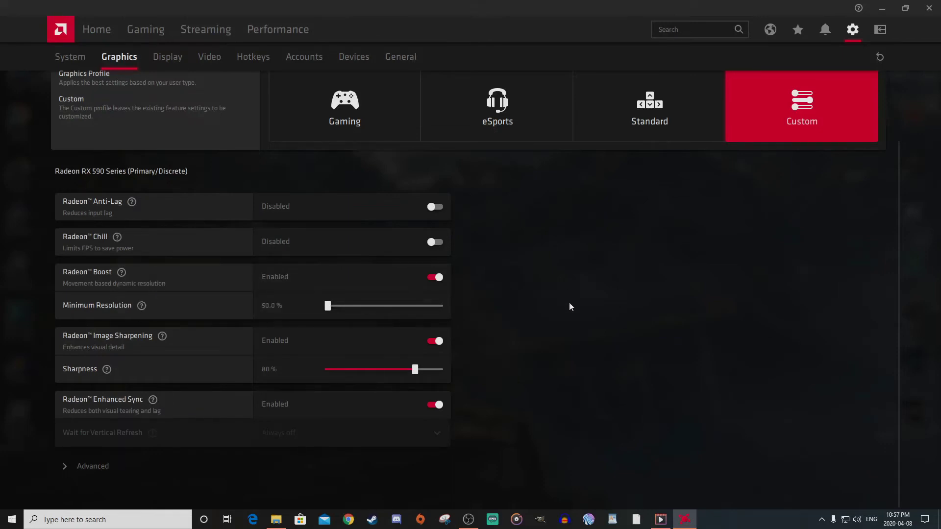
{"action": "scroll", "coordinate": [562, 278], "scroll_direction": "up", "scroll_amount": 2}
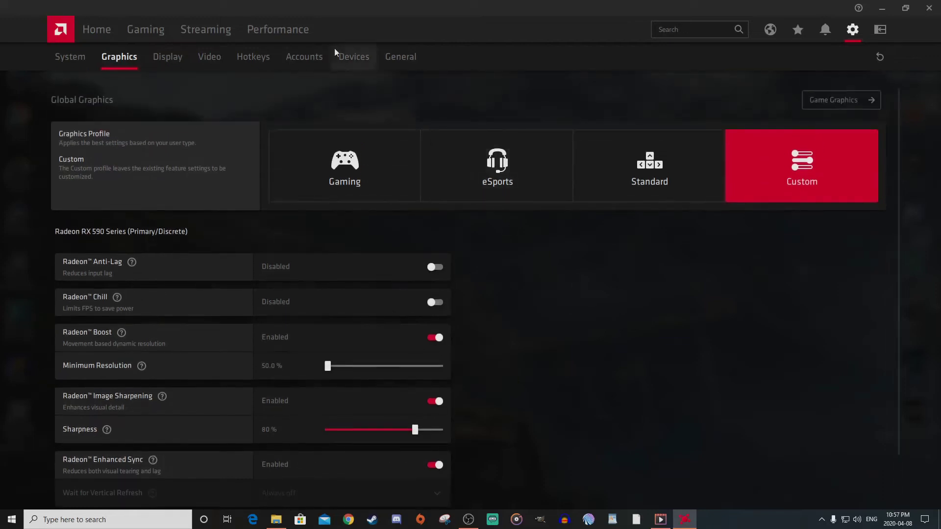
- Show manual GPU tuning with the advanced fan curve and 1545 MHz acoustic limit
{"action": "left_click", "coordinate": [276, 28]}
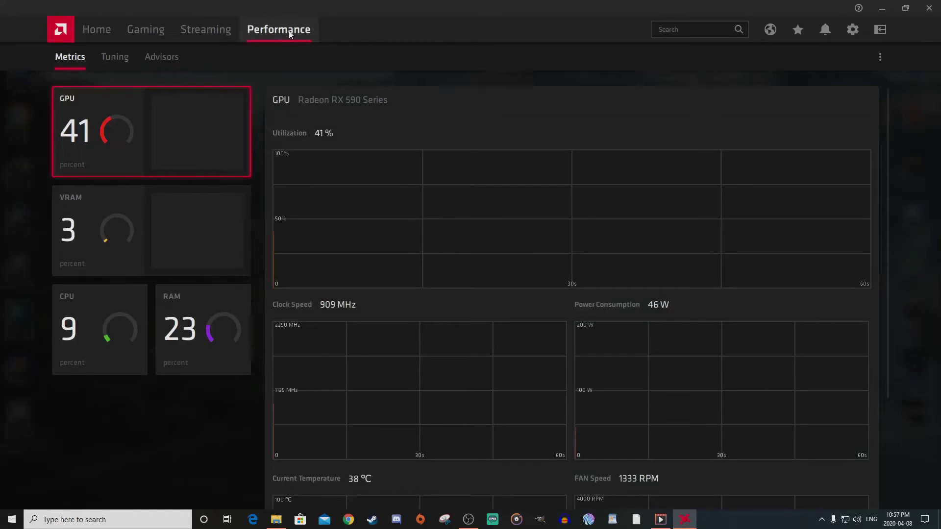
{"action": "left_click", "coordinate": [117, 60]}
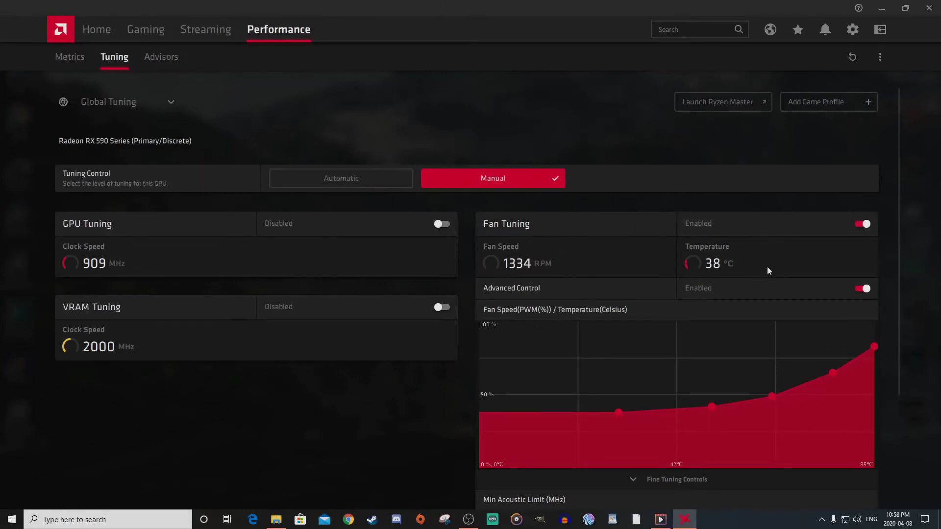
{"action": "scroll", "coordinate": [743, 343], "scroll_direction": "down", "scroll_amount": 1}
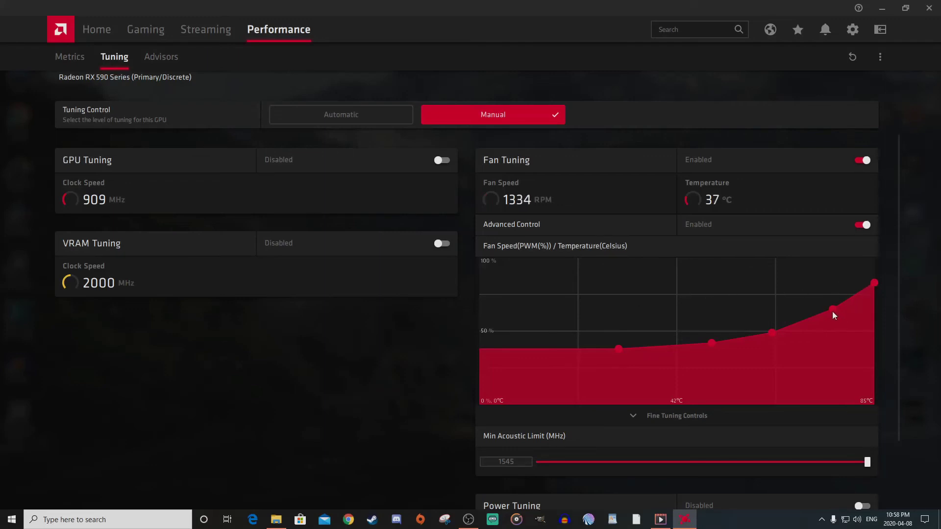
{"action": "scroll", "coordinate": [686, 375], "scroll_direction": "down", "scroll_amount": 3}
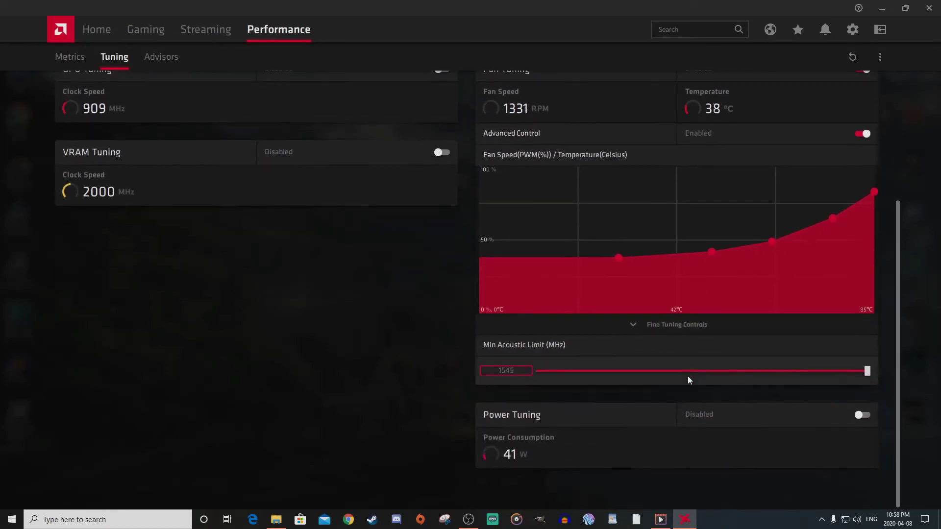
{"action": "scroll", "coordinate": [683, 377], "scroll_direction": "up", "scroll_amount": 5}
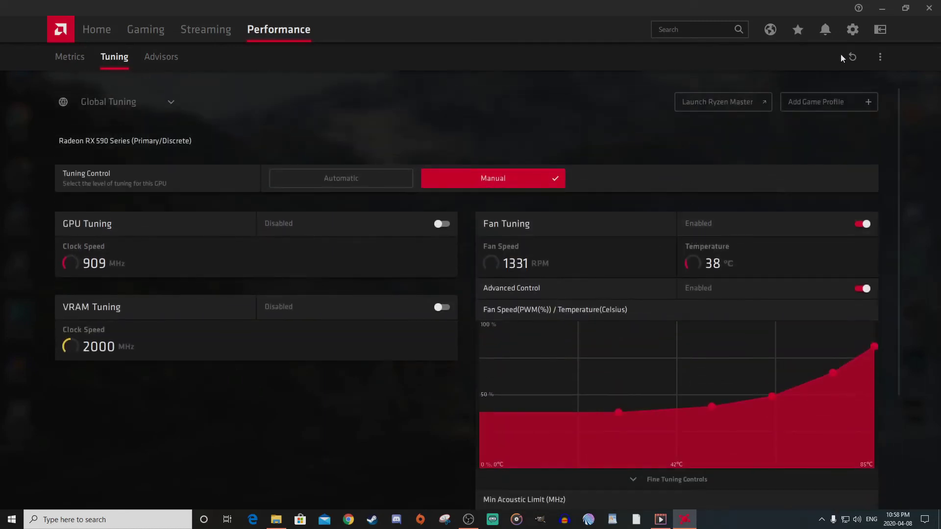